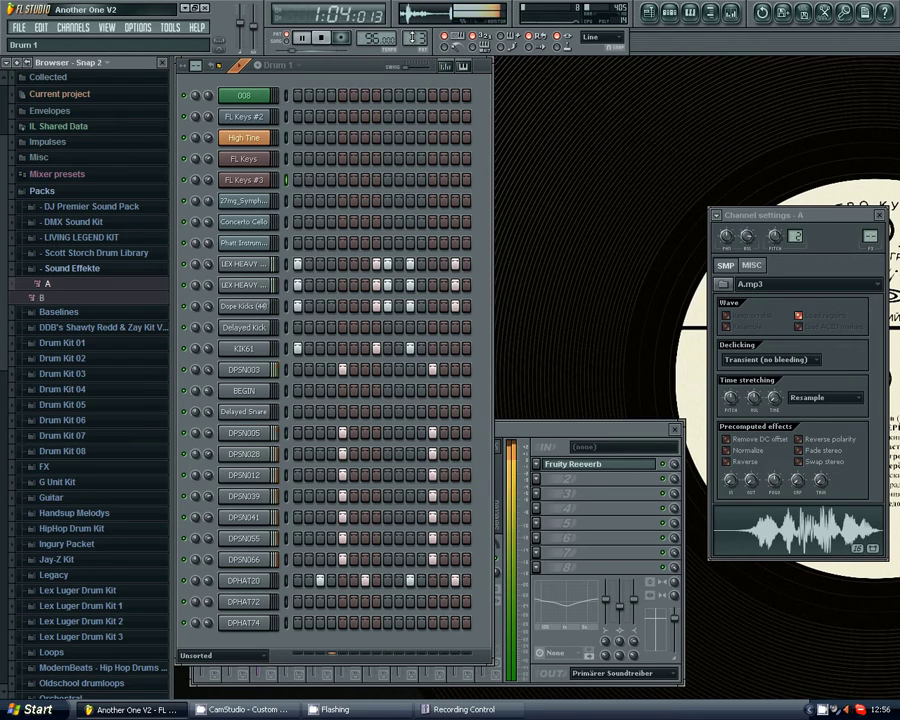
Audition the Drum 2, Piano and Bass patterns one after another in pattern mode.
{"action": "key", "text": "space"}
{"action": "key", "text": "space"}
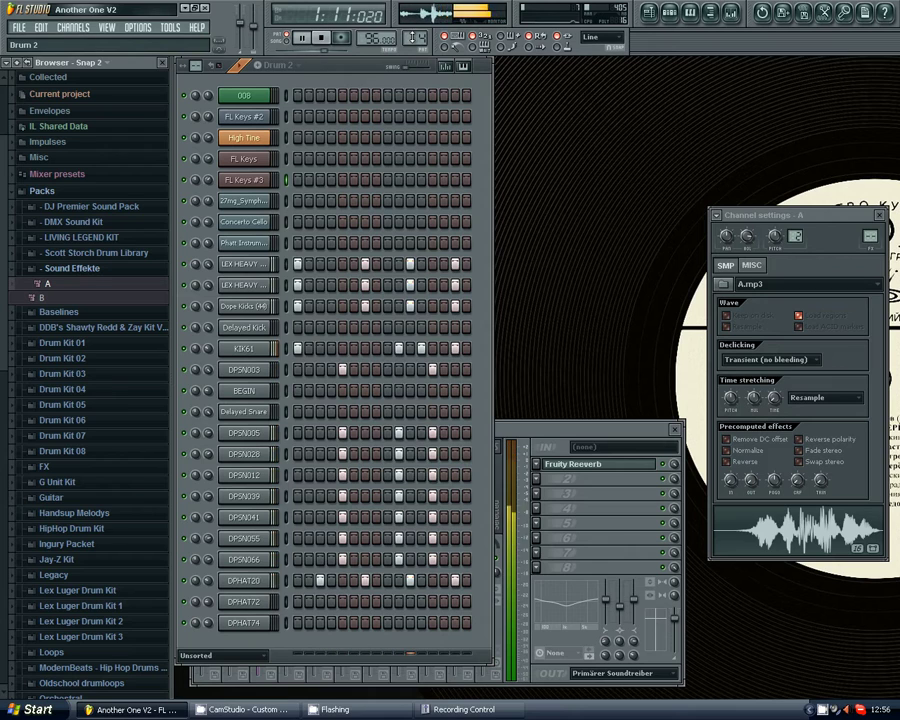
{"action": "key", "text": "space"}
{"action": "key", "text": "KP_Add"}
{"action": "key", "text": "space"}
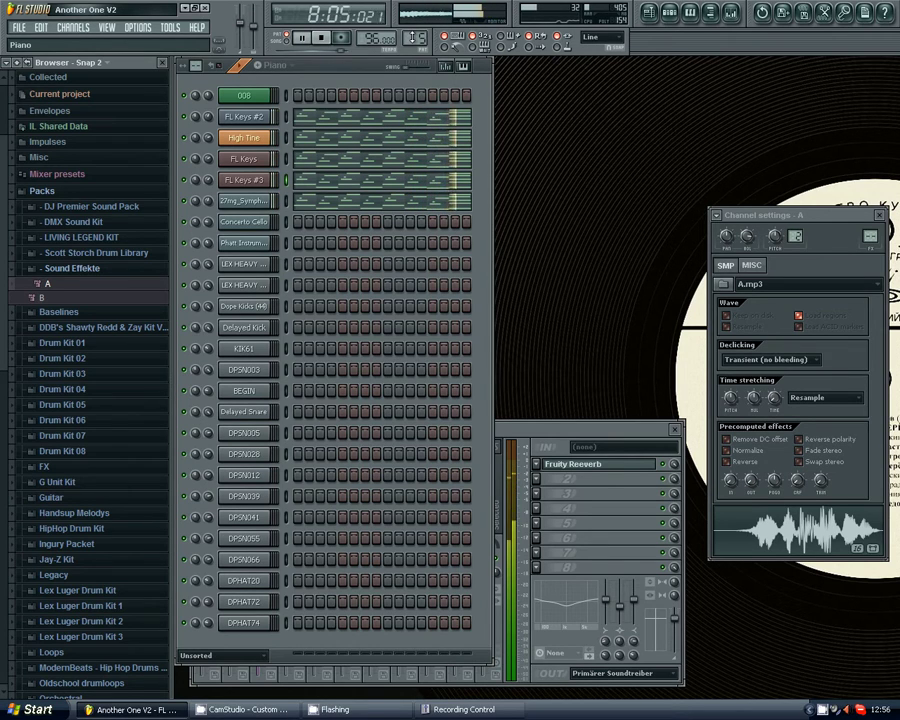
{"action": "key", "text": "space"}
{"action": "key", "text": "KP_Add"}
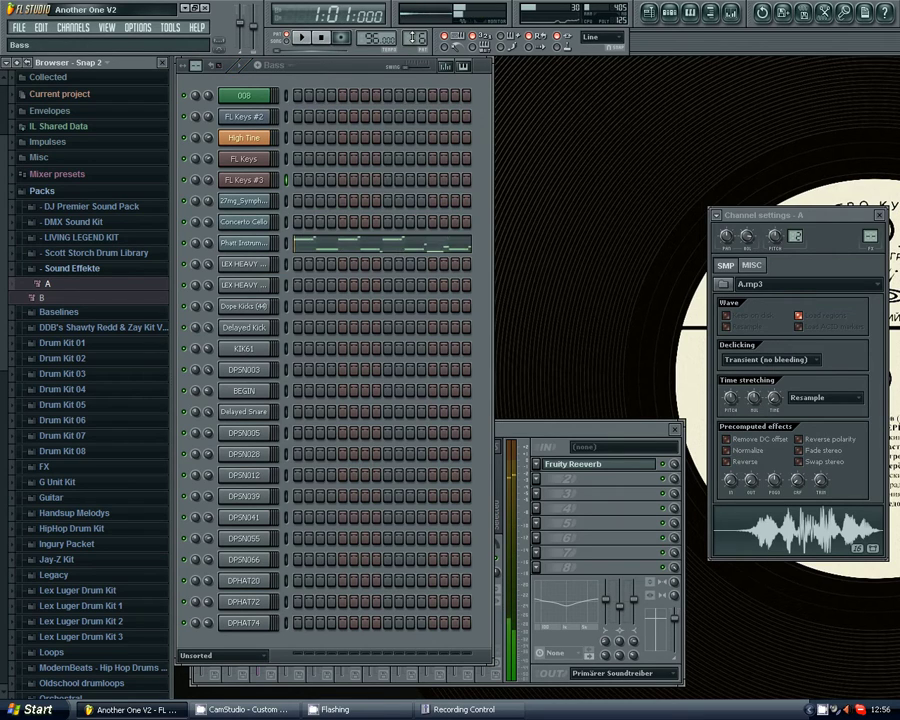
{"action": "key", "text": "space"}
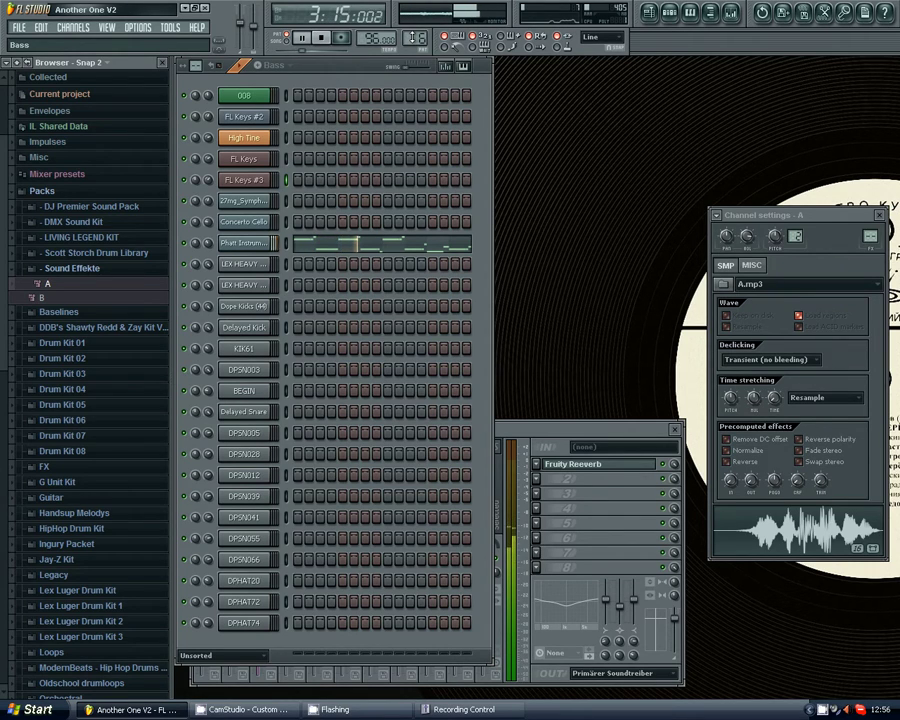
Show the Bass track's effect chain in the mixer and return to the step sequencer.
{"action": "left_click", "coordinate": [597, 430]}
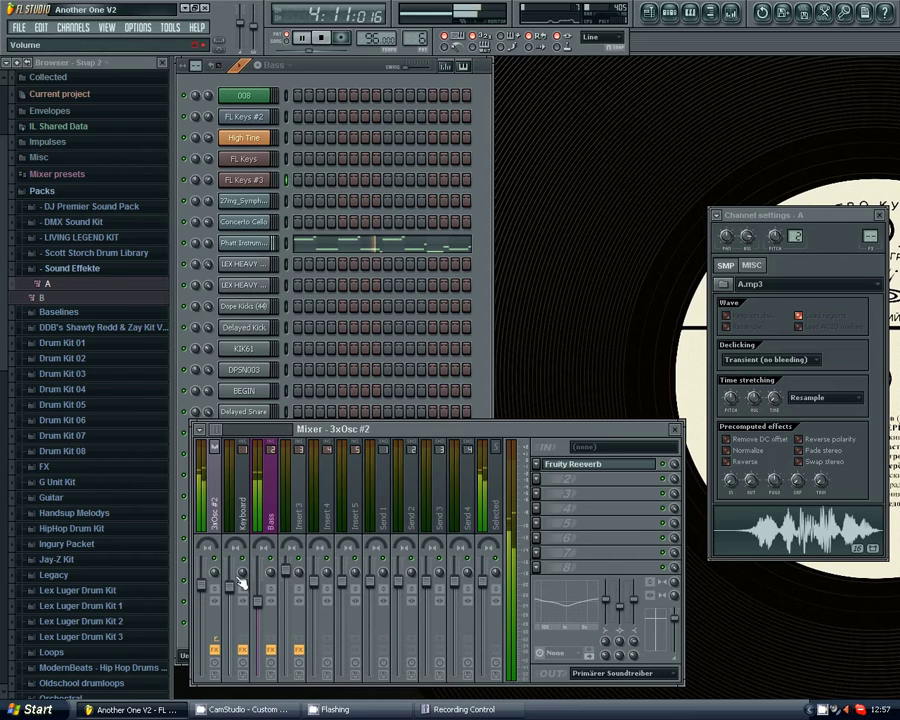
{"action": "left_click", "coordinate": [263, 601]}
{"action": "left_click", "coordinate": [475, 83]}
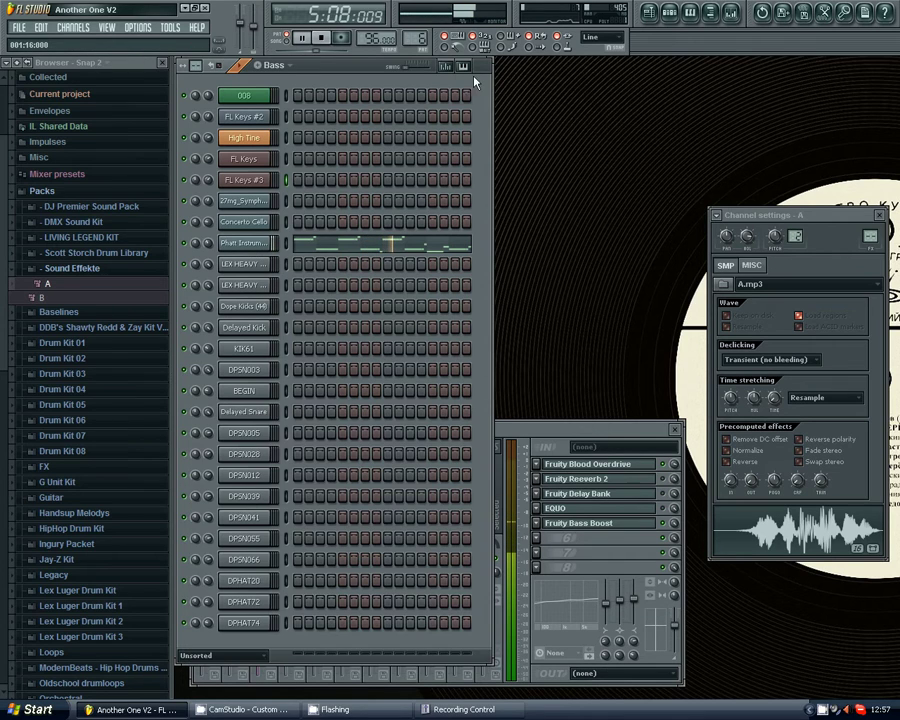
{"action": "left_click", "coordinate": [545, 424]}
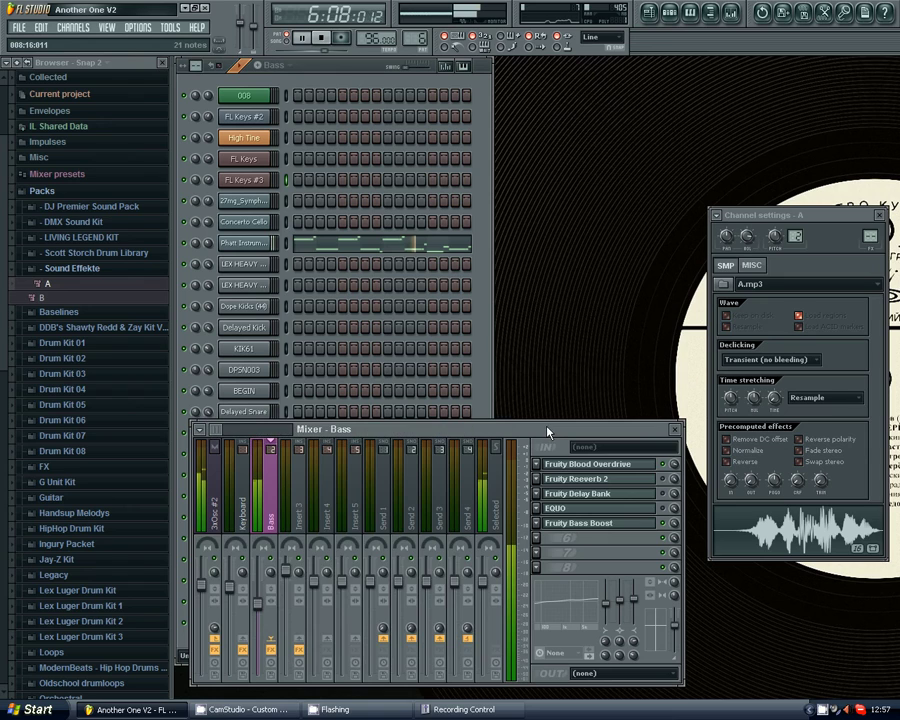
{"action": "left_click", "coordinate": [487, 106]}
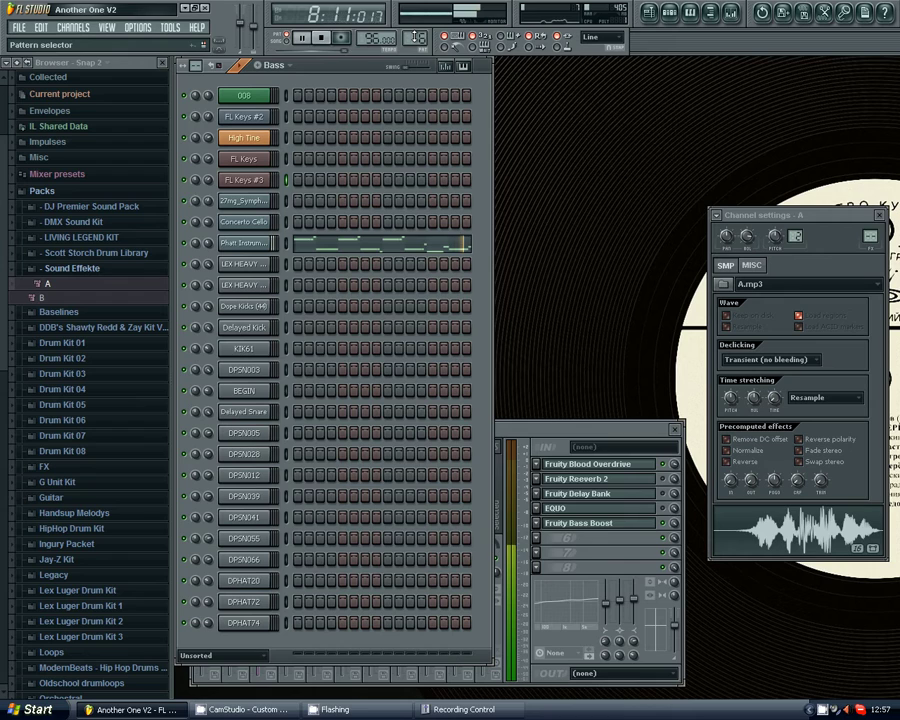
Audition the Special Bases, Pattern 8, BEGIIN, Cello and Pattern 11 patterns in turn, ending on the Pianooremix pattern.
{"action": "scroll", "coordinate": [415, 38], "scroll_direction": "up", "scroll_amount": 1}
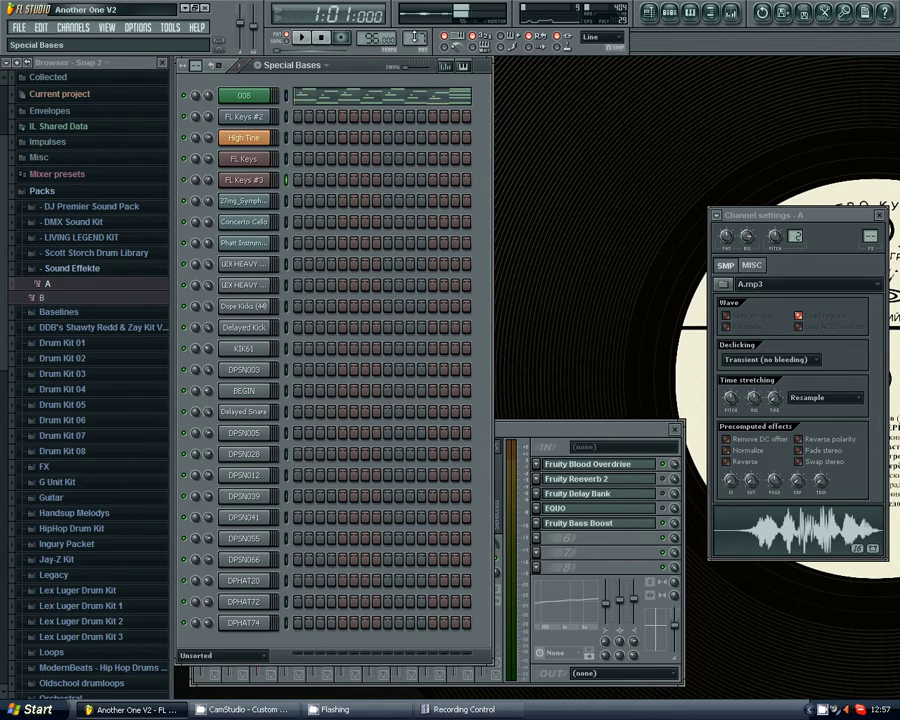
{"action": "scroll", "coordinate": [415, 37], "scroll_direction": "up", "scroll_amount": 1}
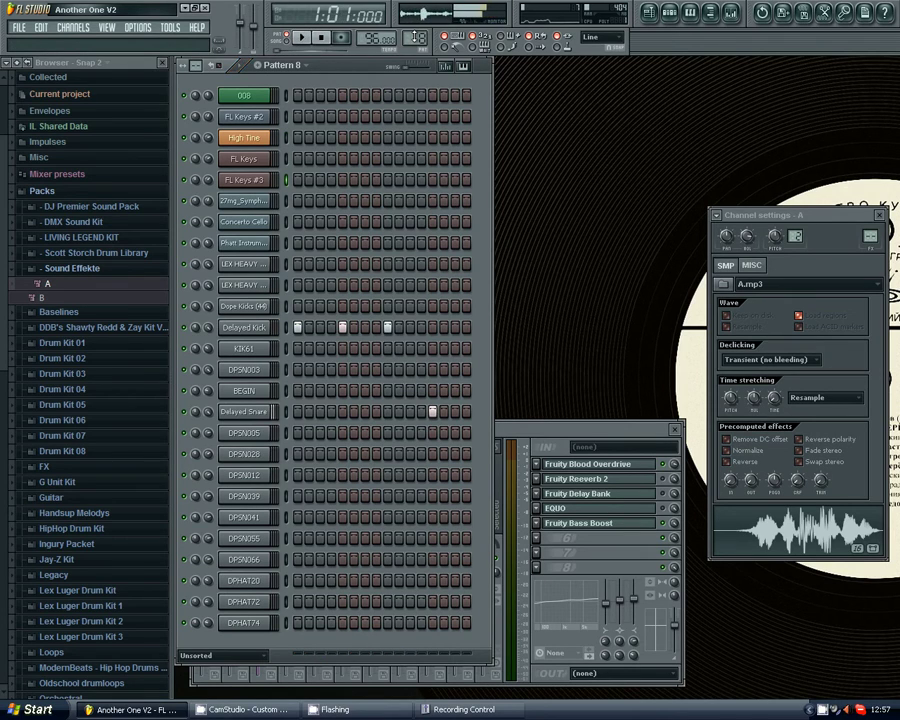
{"action": "scroll", "coordinate": [415, 37], "scroll_direction": "up", "scroll_amount": 1}
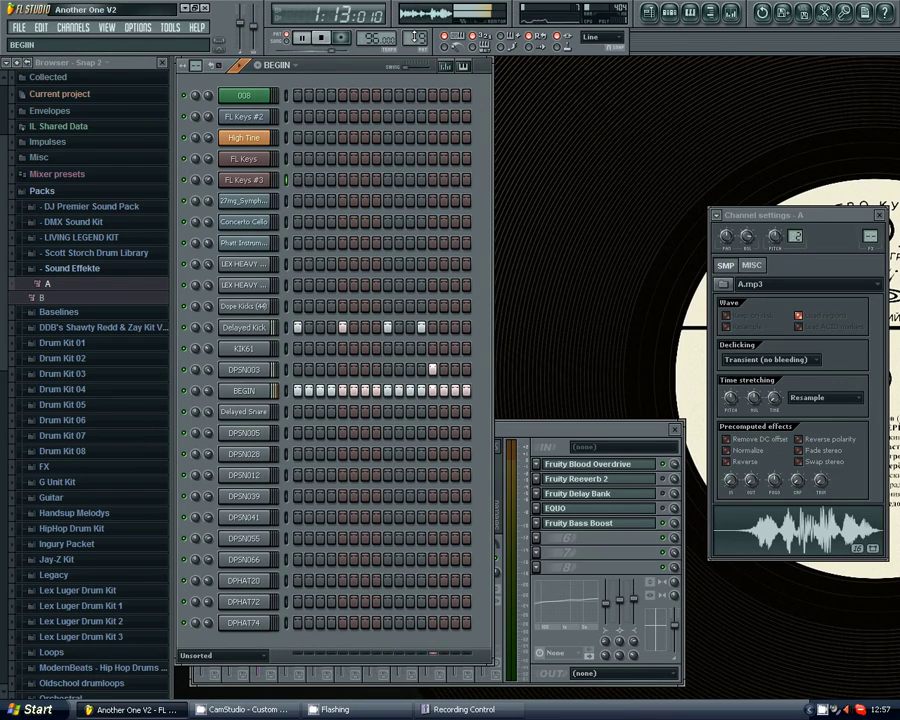
{"action": "scroll", "coordinate": [415, 37], "scroll_direction": "up", "scroll_amount": 1}
{"action": "key", "text": "space"}
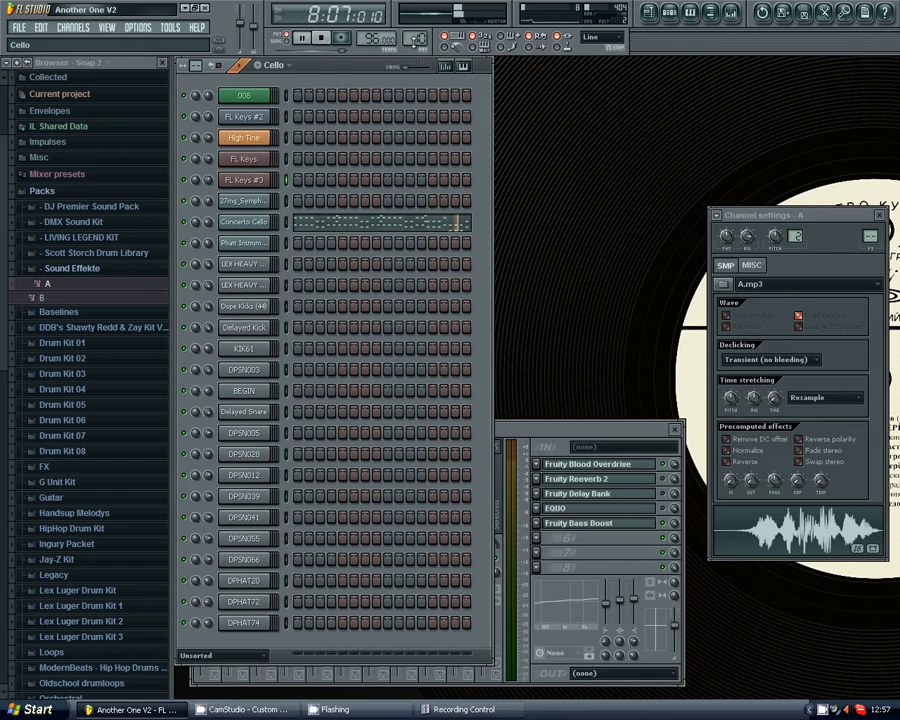
{"action": "key", "text": "KP_Add"}
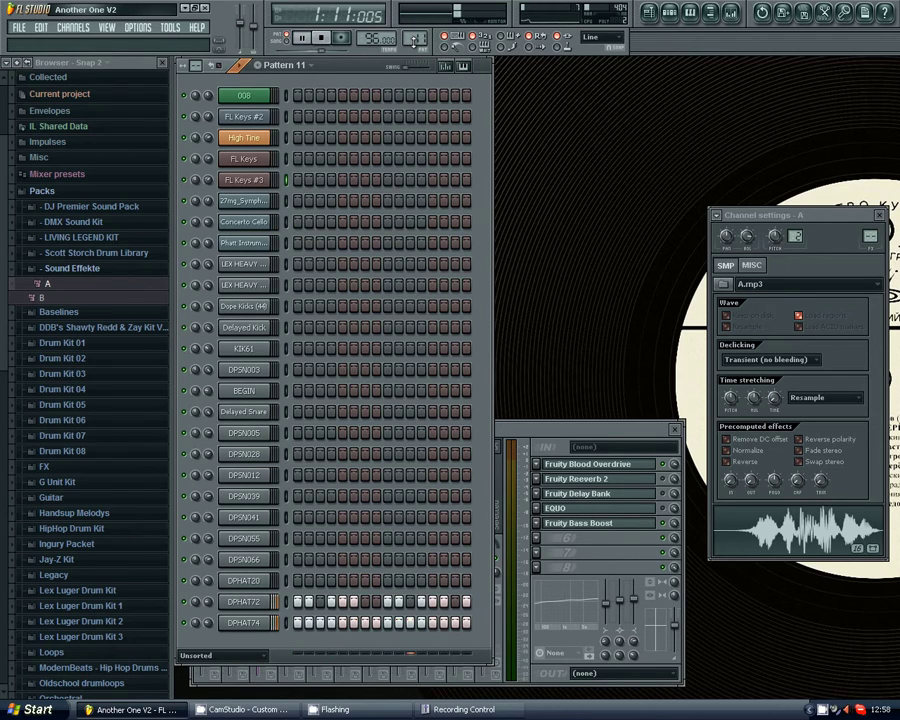
{"action": "key", "text": "space"}
{"action": "key", "text": "KP_Add"}
{"action": "key", "text": "KP_Add"}
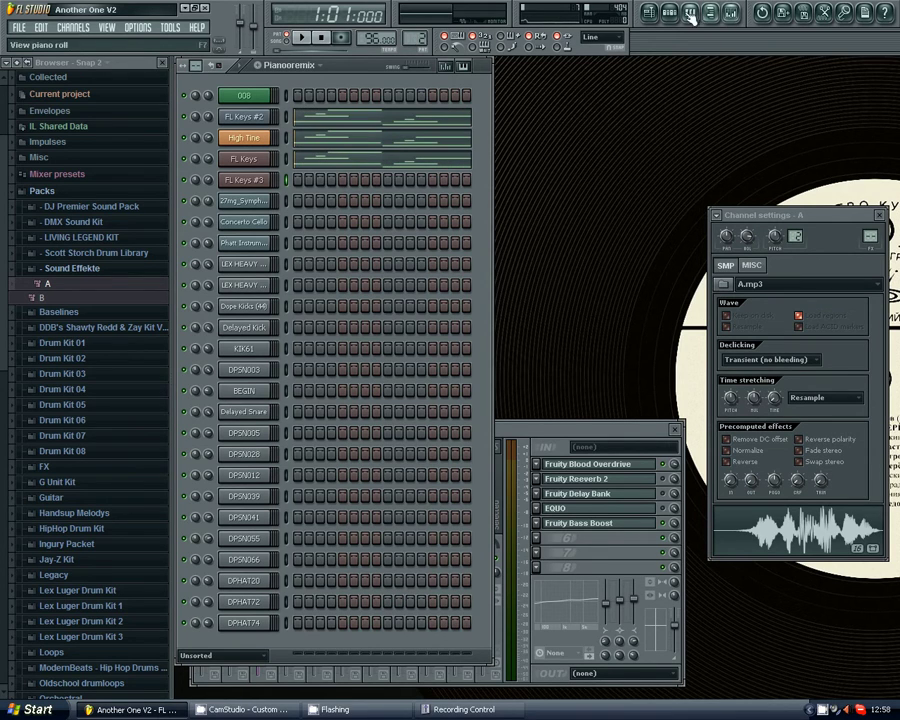
Open the playlist and play the whole arrangement in song mode from the beginning.
{"action": "left_click", "coordinate": [649, 12]}
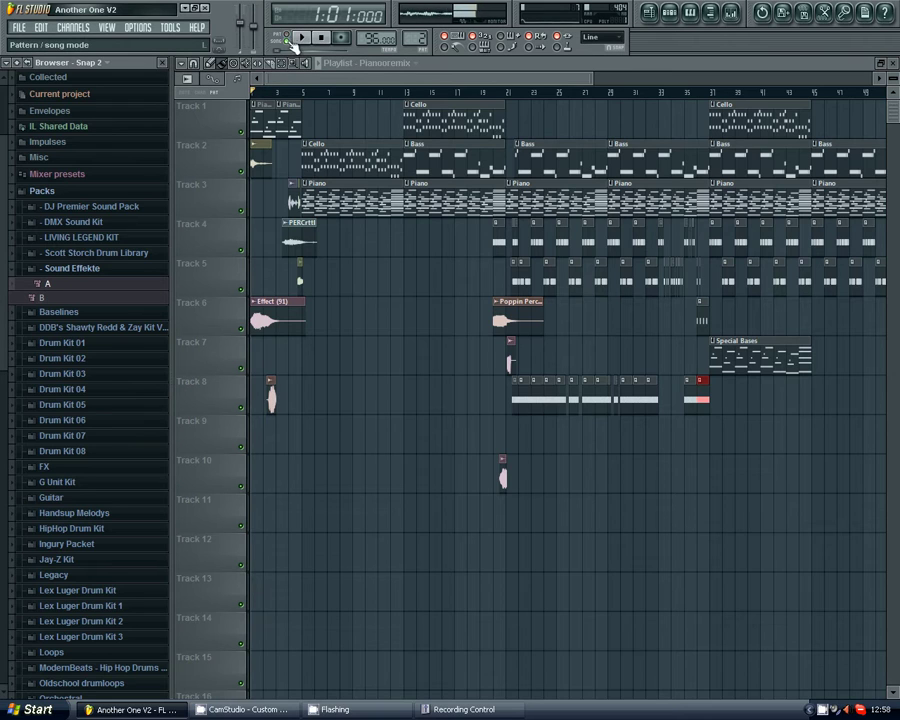
{"action": "left_click", "coordinate": [299, 37]}
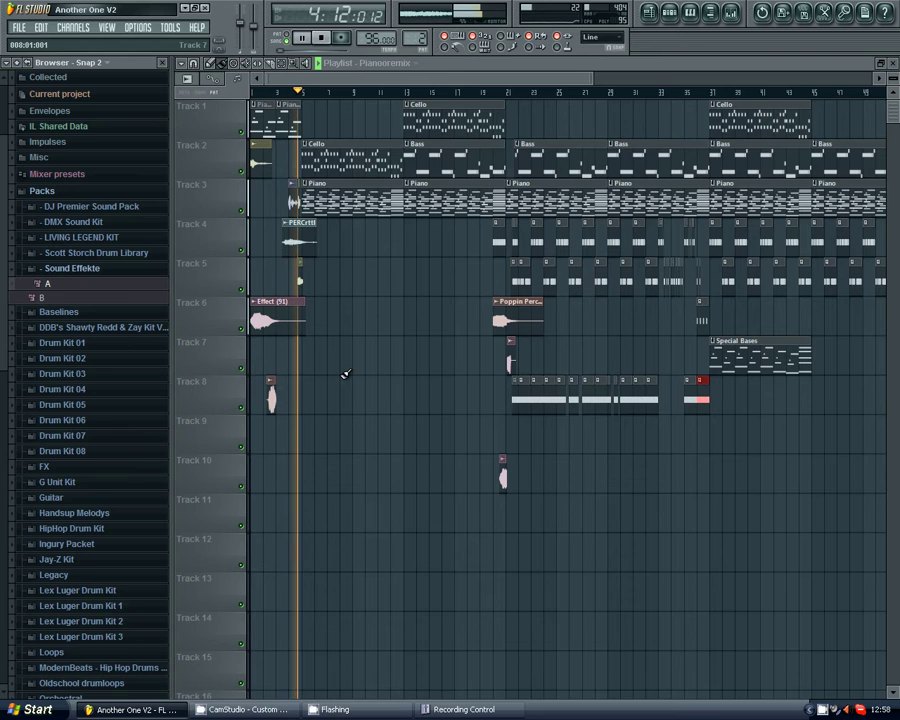
Switch to the Windows Editor and write a one-line note starting with "Dedicated To", the person's first name and ":3 <3".
{"action": "left_click", "coordinate": [38, 709]}
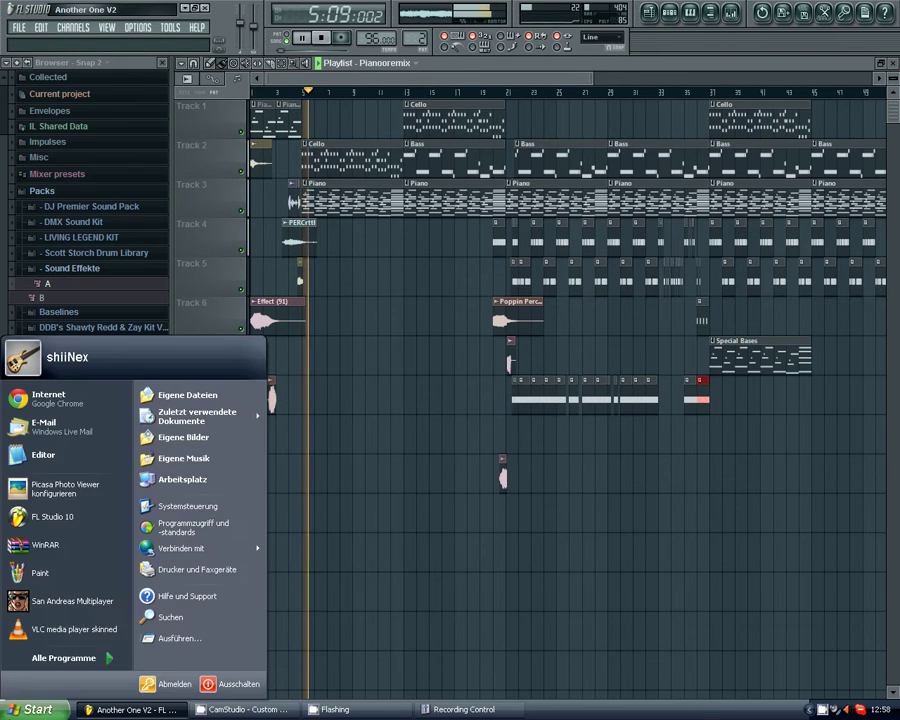
{"action": "left_click", "coordinate": [62, 453]}
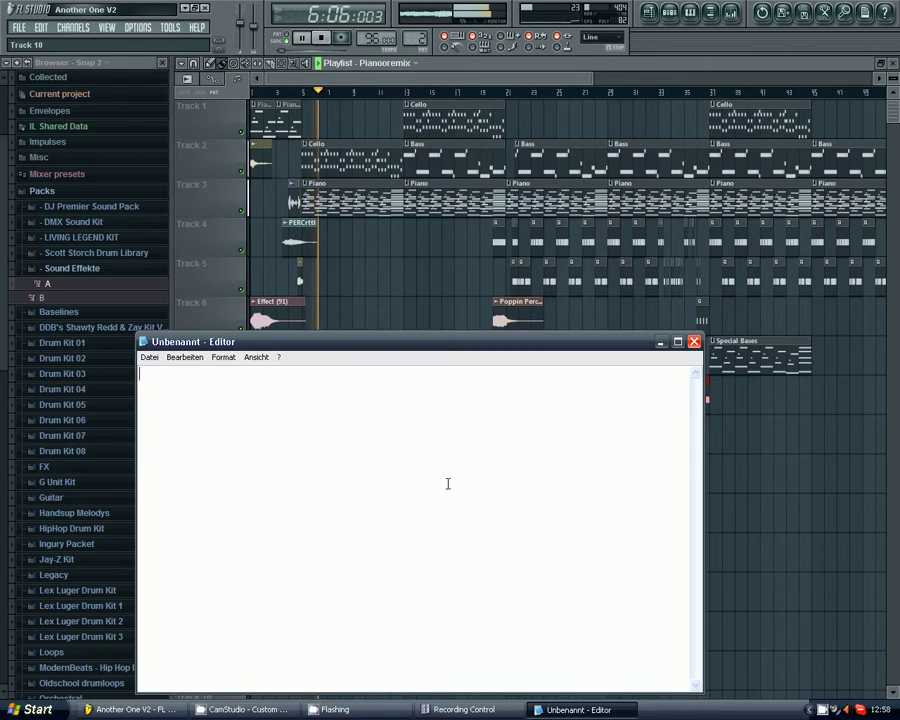
{"action": "type", "text": "Dedic"}
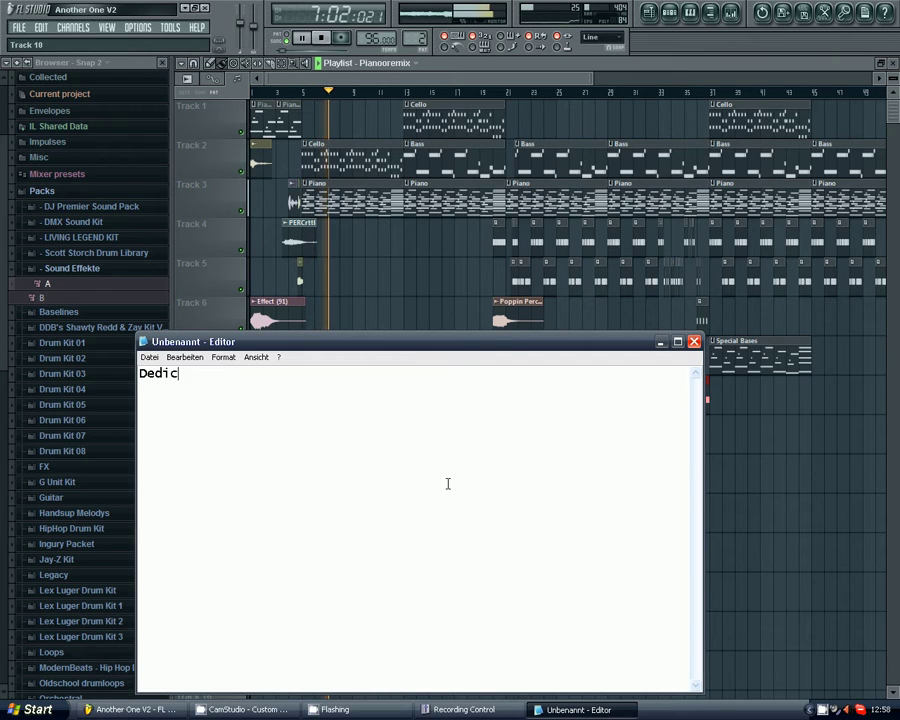
{"action": "type", "text": "ated To"}
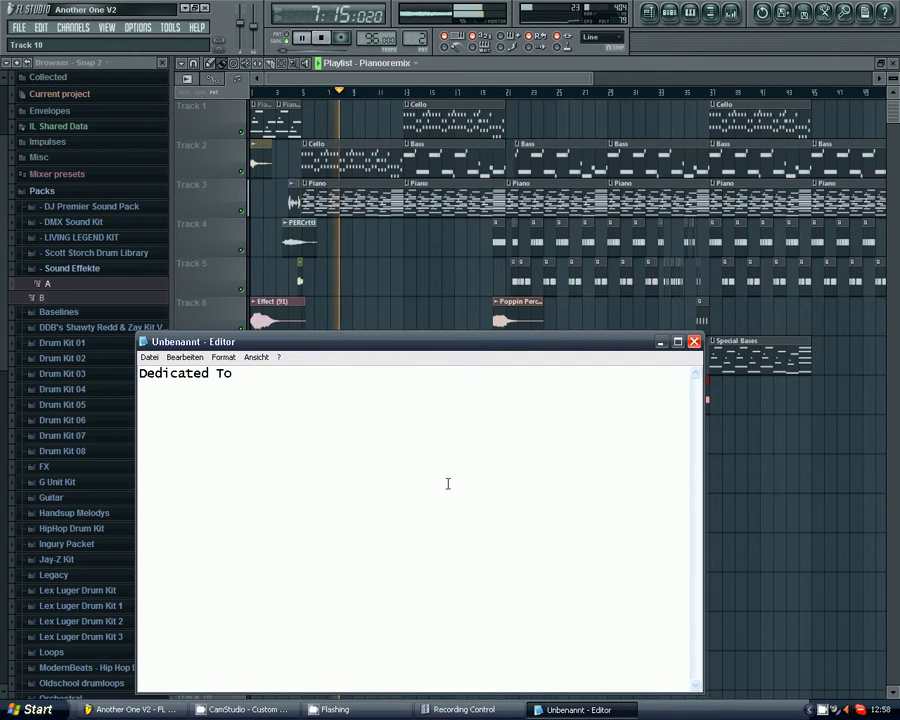
{"action": "type", "text": " Ramona :3 <3"}
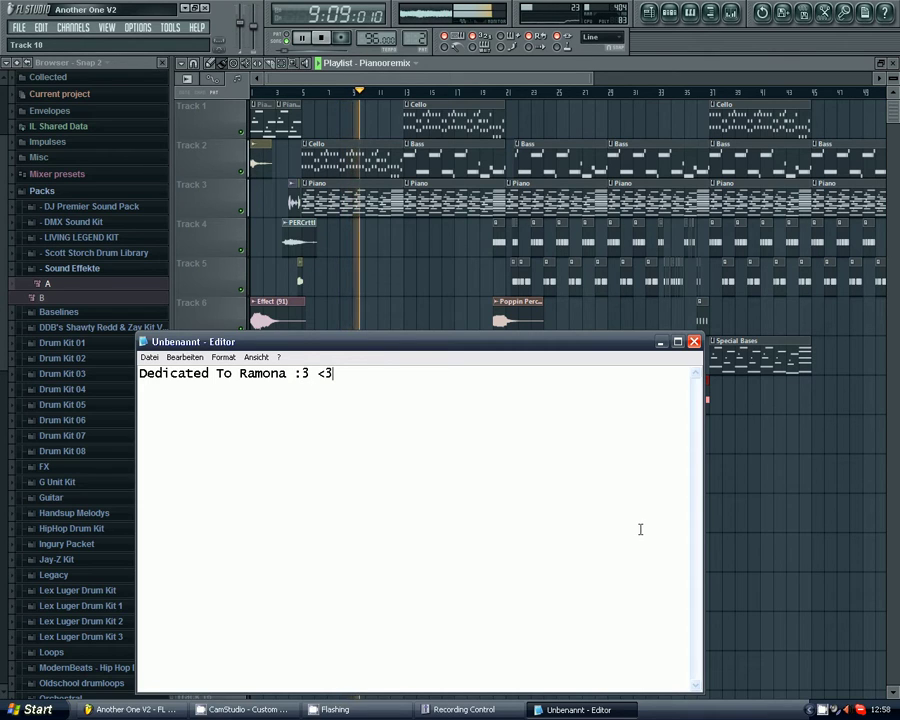
Close the dedication note without saving it and return to the FL Studio playlist.
{"action": "key", "text": "ctrl+a"}
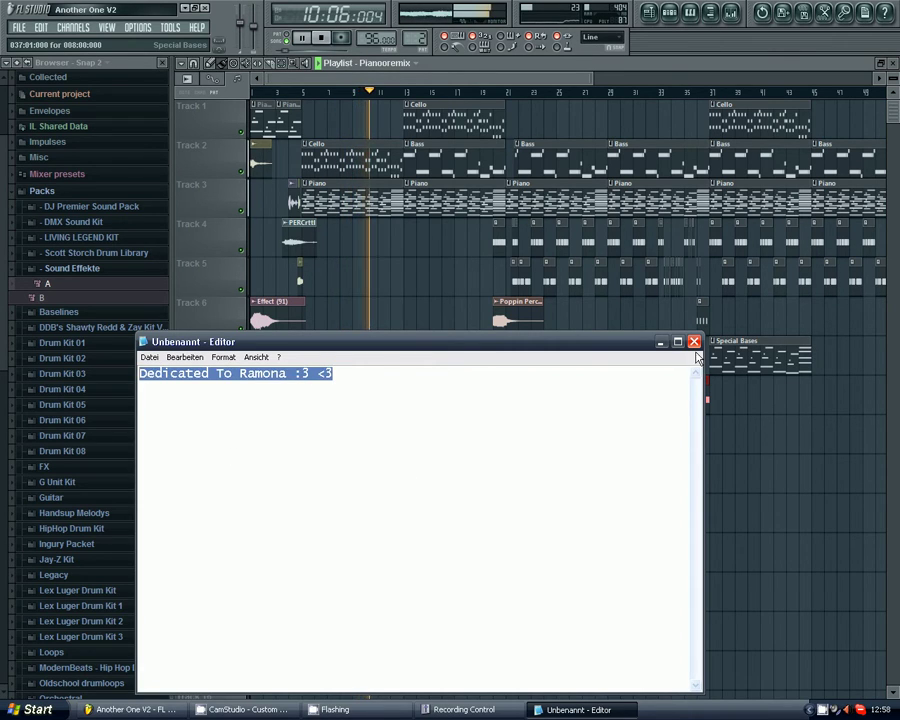
{"action": "left_click", "coordinate": [621, 372]}
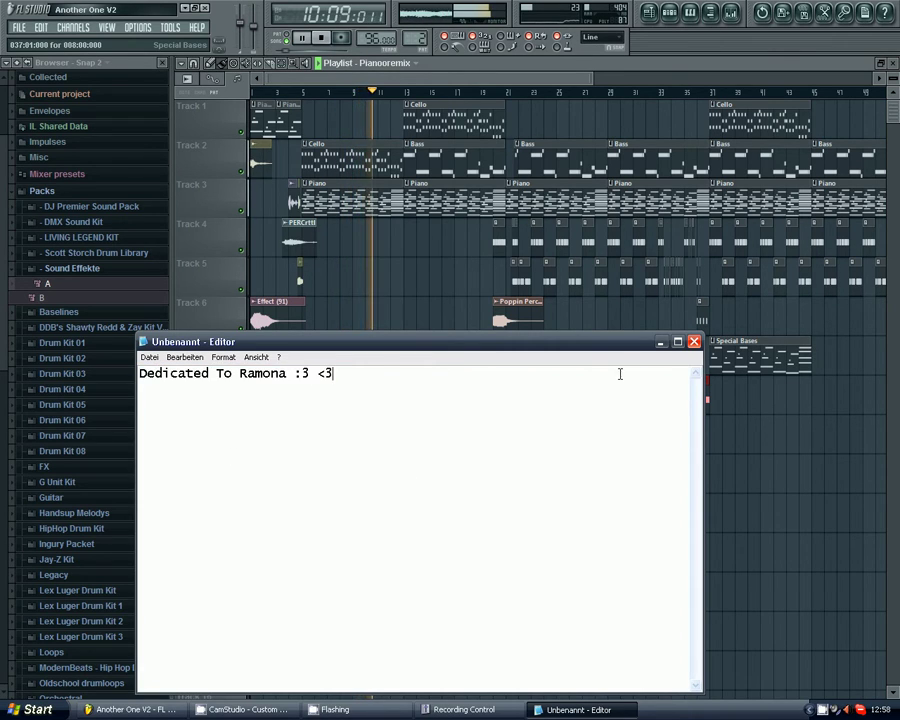
{"action": "left_click", "coordinate": [693, 343]}
{"action": "left_click", "coordinate": [458, 398]}
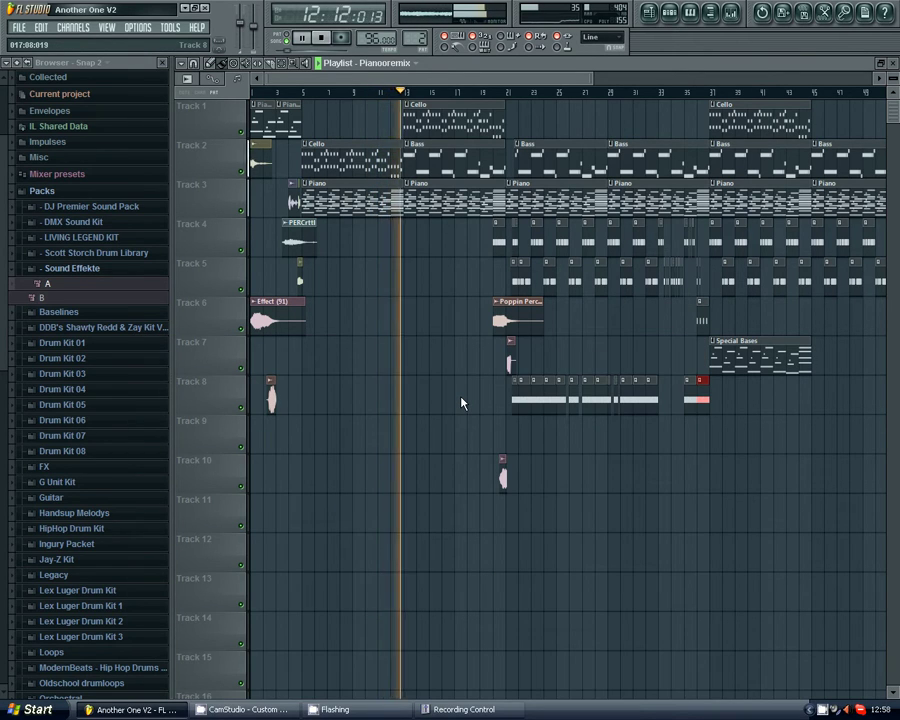
Examine the playing arrangement in the playlist, from the Cello, Bass and Piano clips in detail to the full song overview.
{"action": "scroll", "coordinate": [470, 150], "scroll_direction": "up", "scroll_amount": 5}
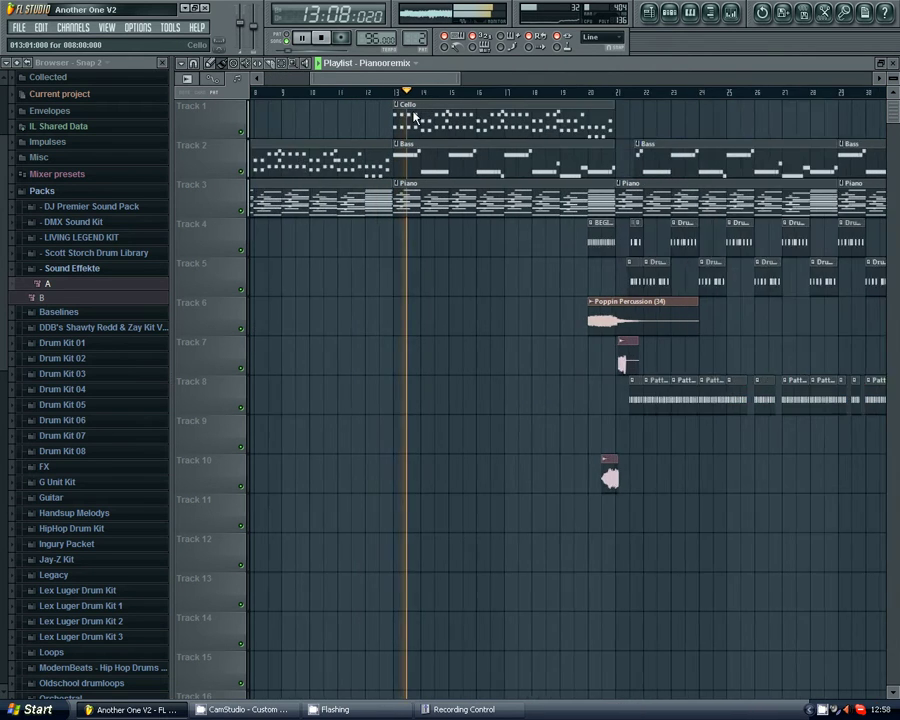
{"action": "scroll", "coordinate": [517, 187], "scroll_direction": "down", "scroll_amount": 5}
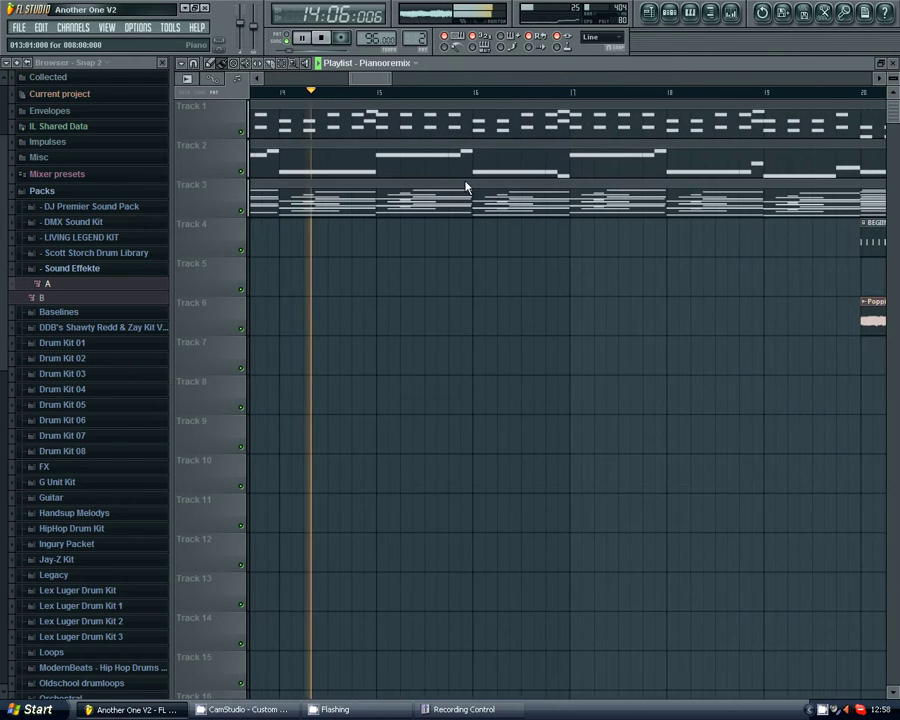
{"action": "scroll", "coordinate": [540, 236], "scroll_direction": "down", "scroll_amount": 4}
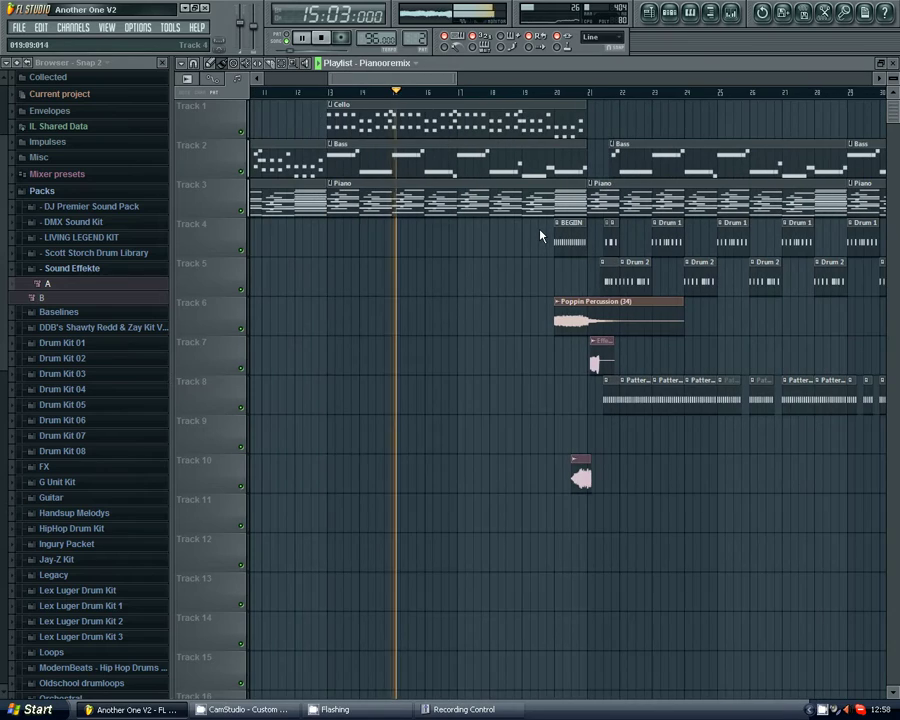
{"action": "scroll", "coordinate": [716, 311], "scroll_direction": "right", "scroll_amount": 3}
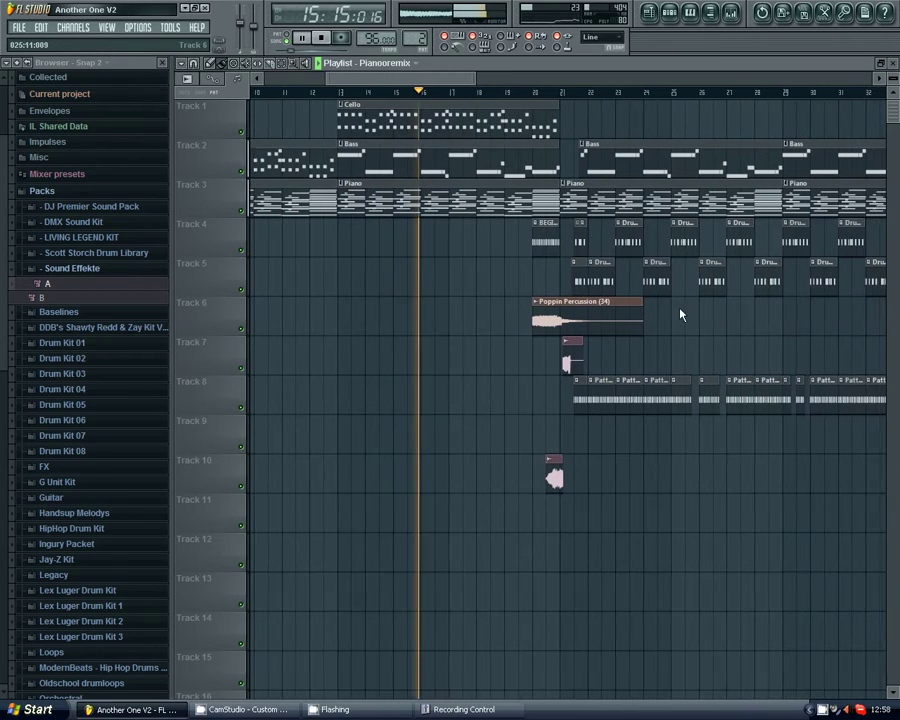
{"action": "scroll", "coordinate": [597, 330], "scroll_direction": "down", "scroll_amount": 2}
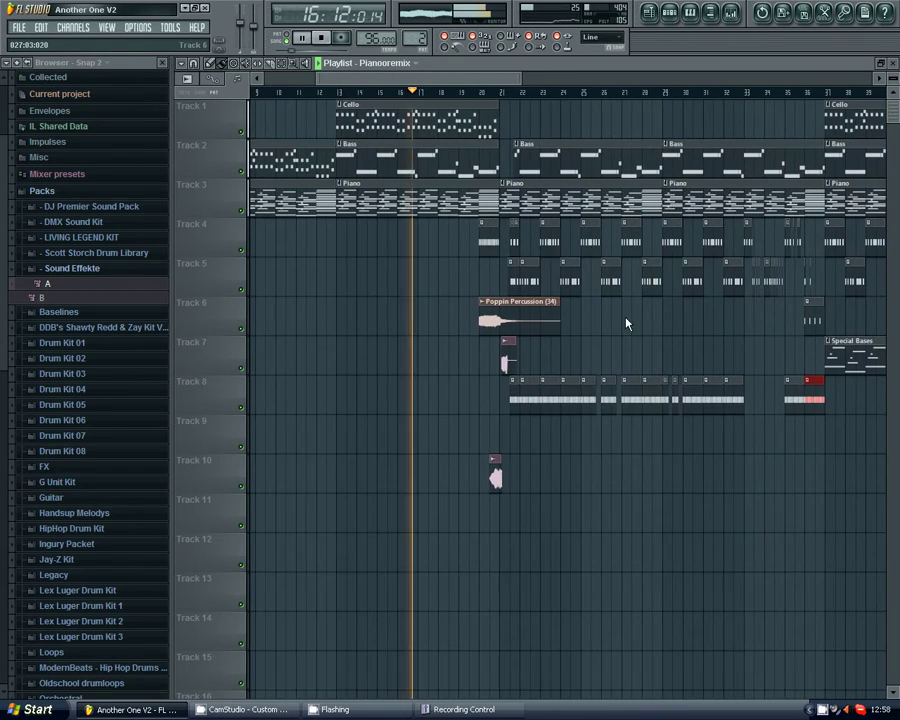
{"action": "scroll", "coordinate": [627, 321], "scroll_direction": "down", "scroll_amount": 1}
{"action": "scroll", "coordinate": [627, 321], "scroll_direction": "down", "scroll_amount": 3}
{"action": "scroll", "coordinate": [642, 284], "scroll_direction": "down", "scroll_amount": 2}
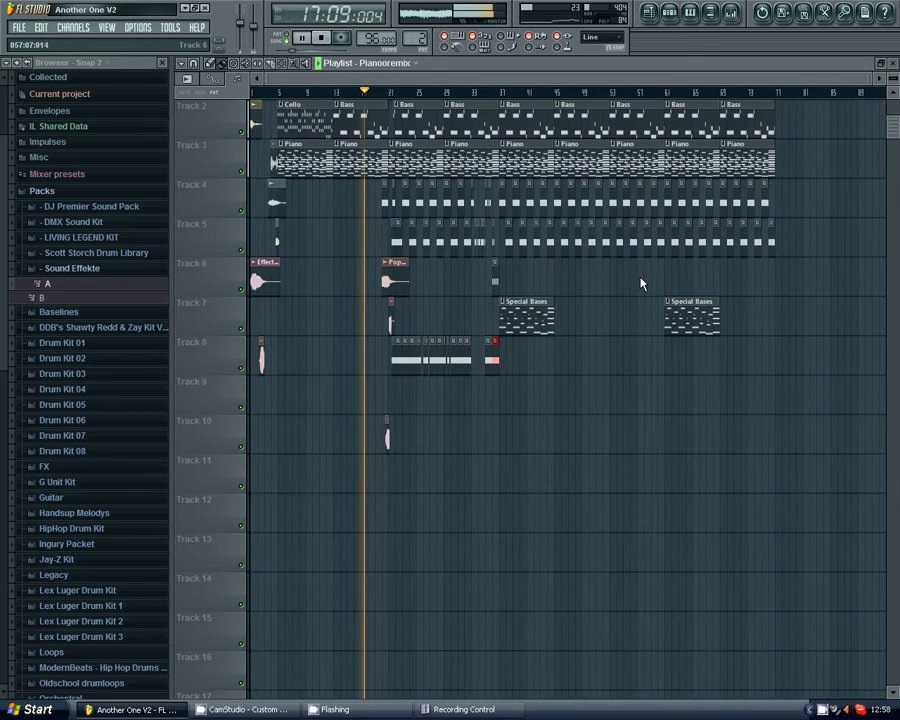
{"action": "scroll", "coordinate": [623, 326], "scroll_direction": "up", "scroll_amount": 1}
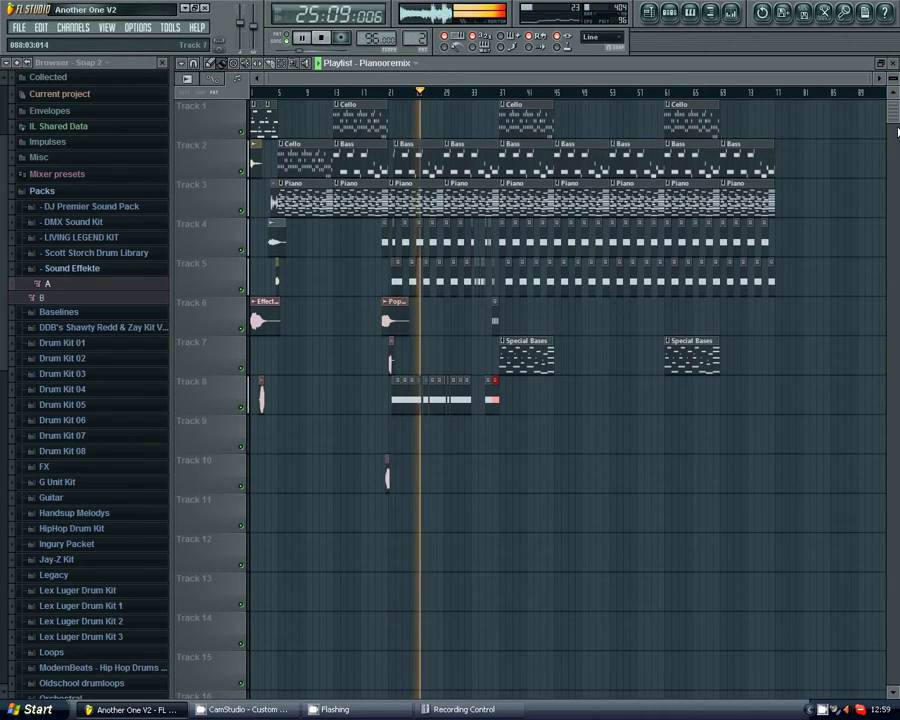
View the step sequencer beside the playlist during playback, return the playlist to full size and look further along the song.
{"action": "key", "text": "F6"}
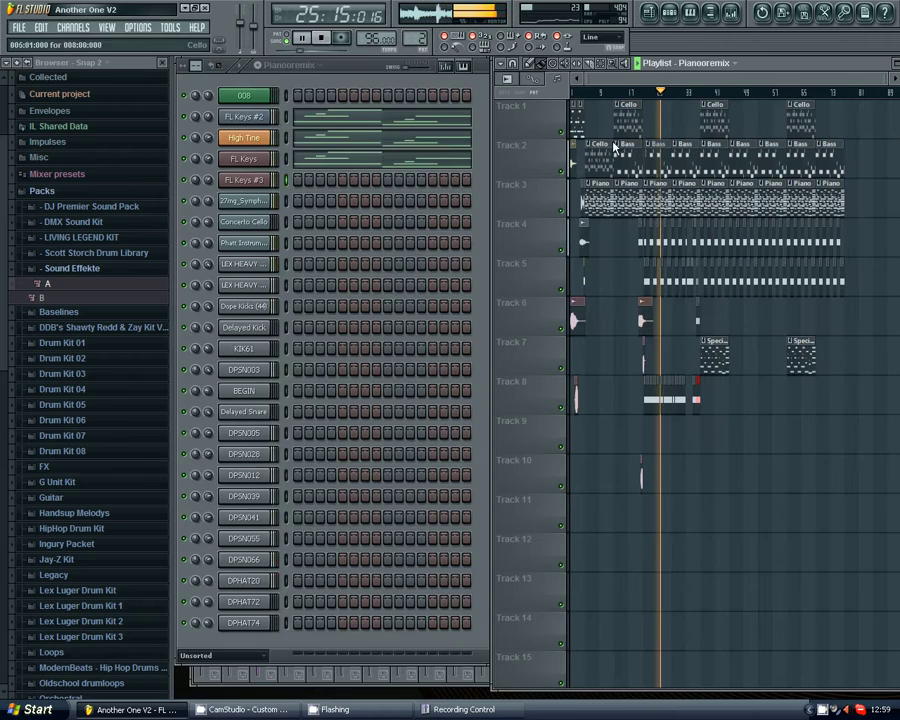
{"action": "left_click", "coordinate": [219, 158]}
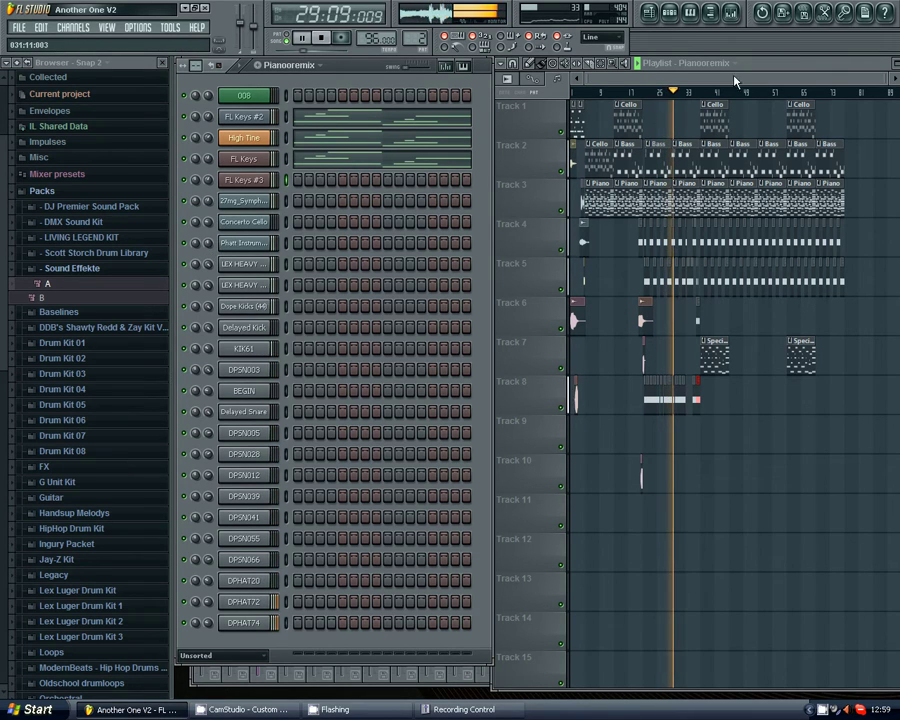
{"action": "double_click", "coordinate": [850, 64]}
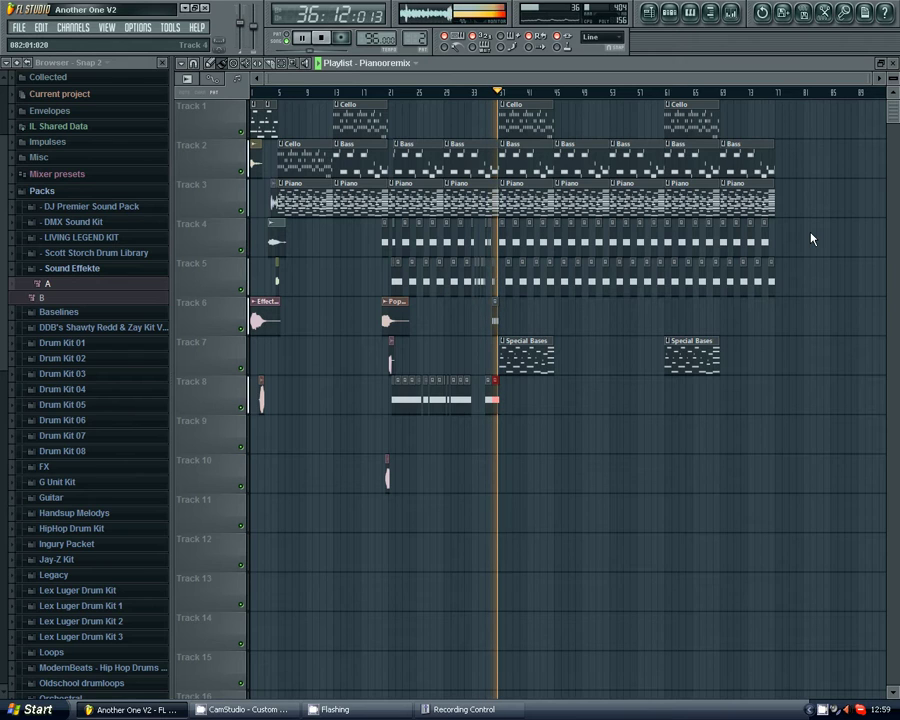
{"action": "scroll", "coordinate": [716, 264], "scroll_direction": "right", "scroll_amount": 1}
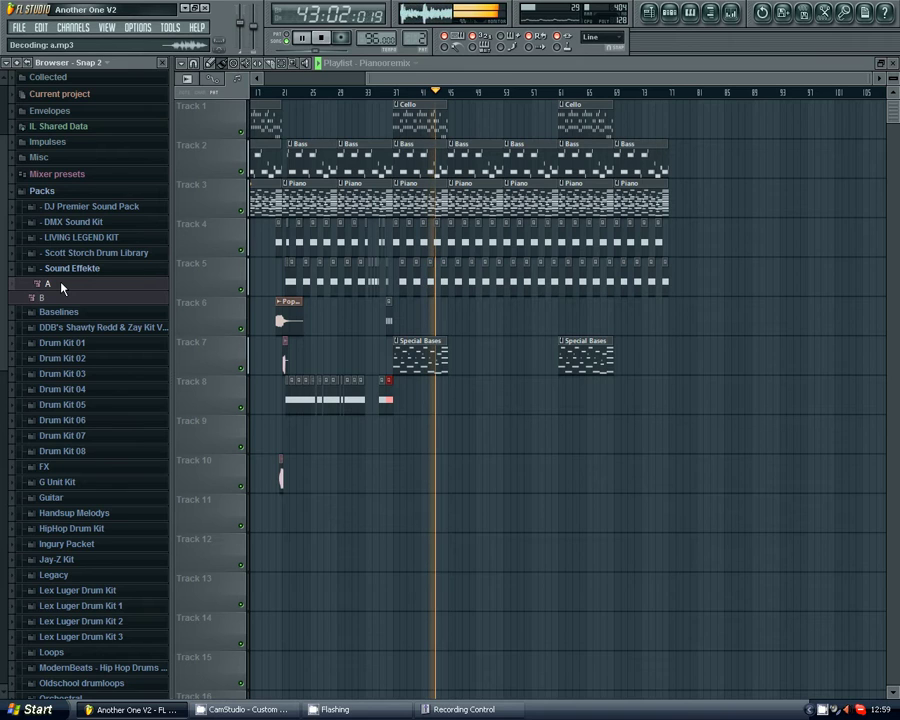
Place the Sound Effekte sample A on Track 8 near bar 47 and delete it again.
{"action": "left_click_drag", "start_coordinate": [62, 288], "coordinate": [464, 404]}
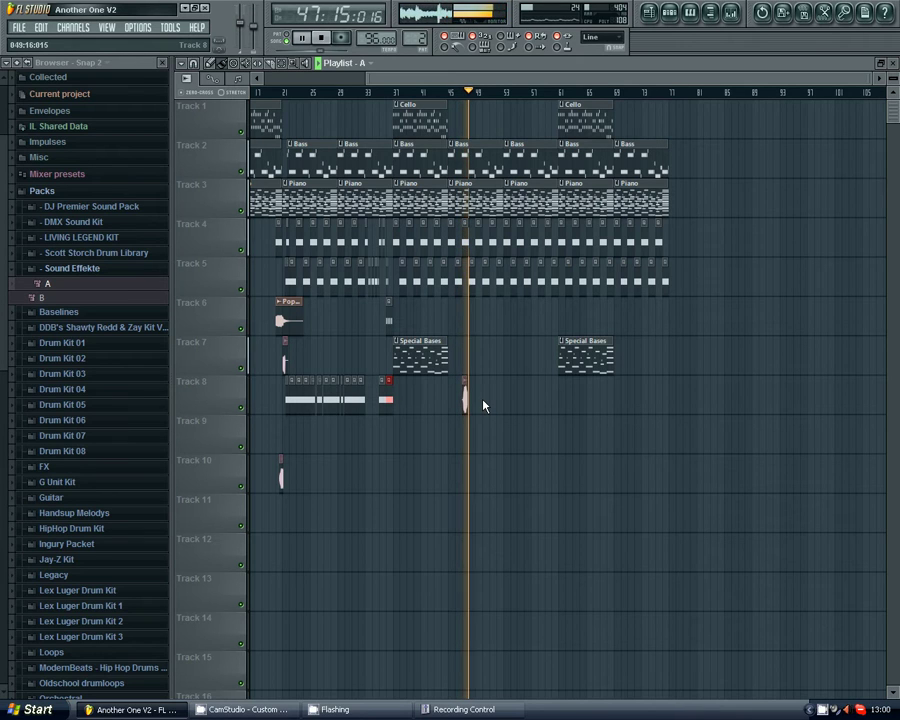
{"action": "right_click", "coordinate": [464, 400]}
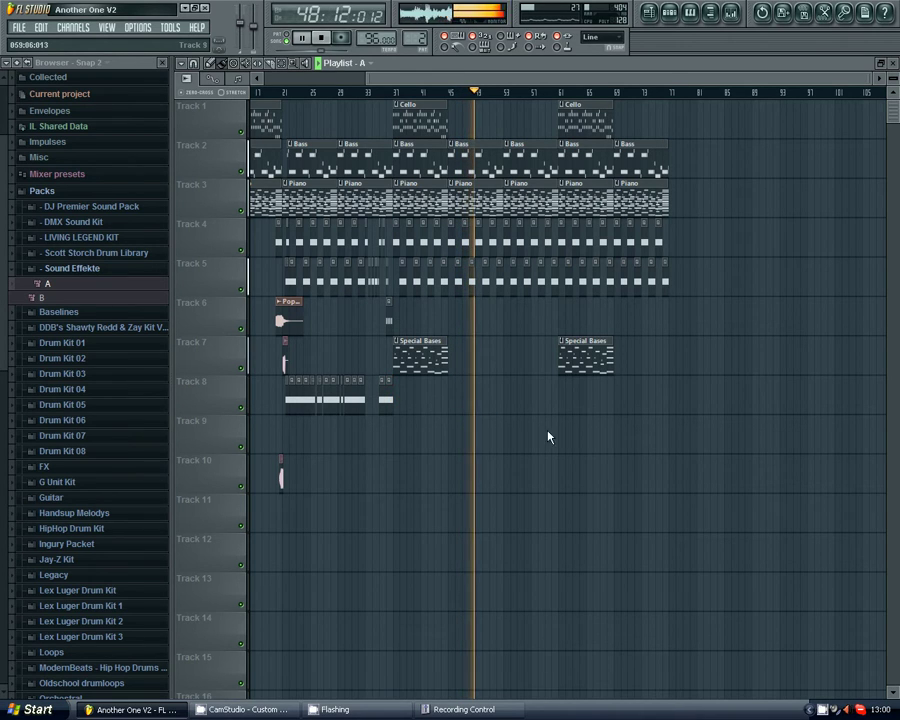
View the project info with its title, genre, author and copyright text, and return to the playlist.
{"action": "left_click_drag", "start_coordinate": [519, 452], "coordinate": [424, 484]}
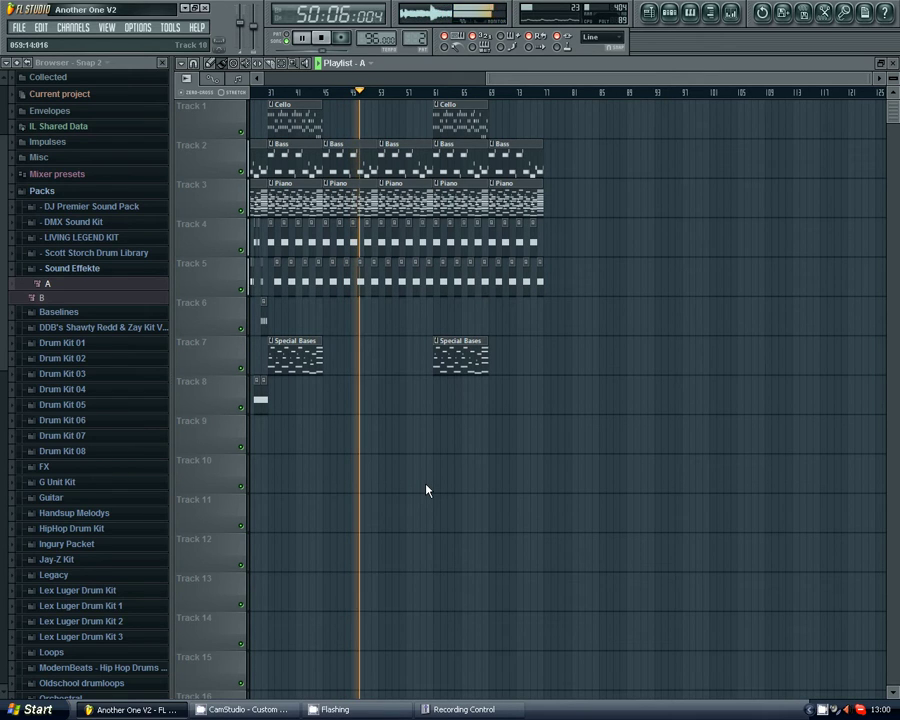
{"action": "left_click", "coordinate": [864, 13]}
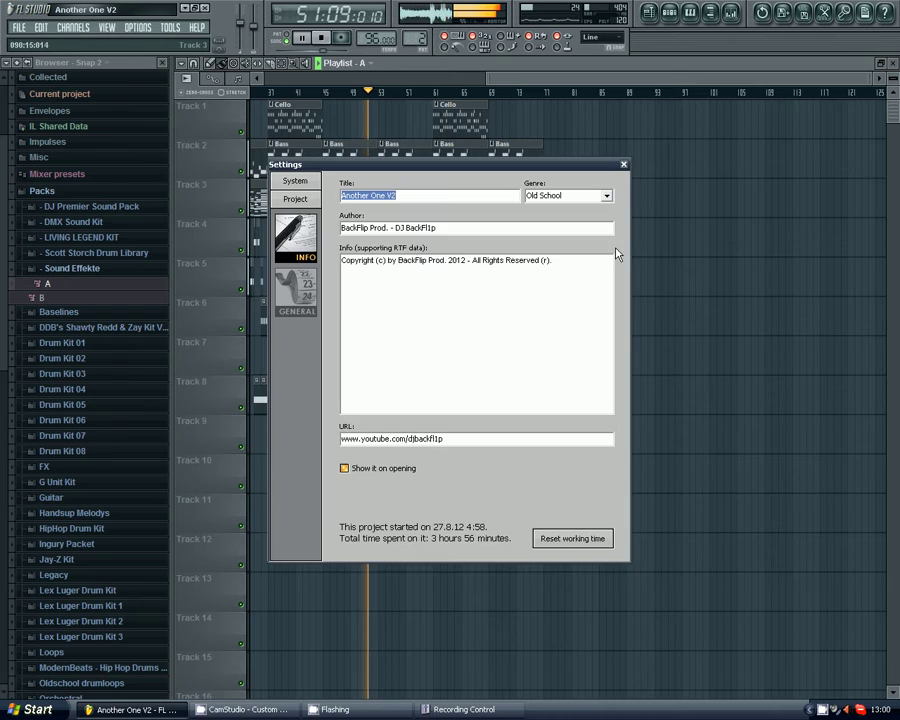
{"action": "left_click", "coordinate": [624, 166]}
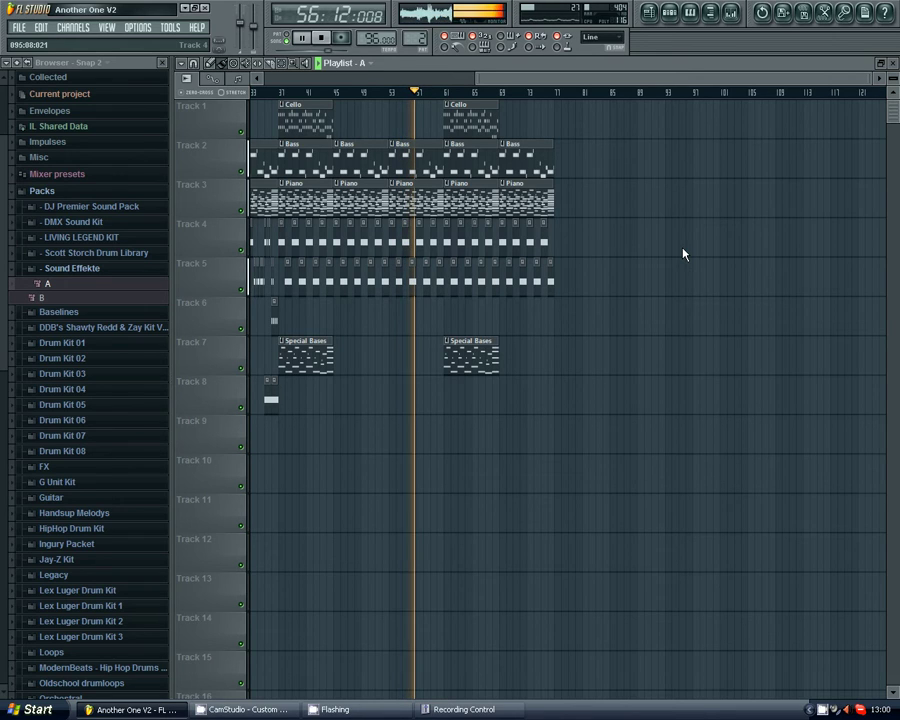
Follow the playing song toward its end in the playlist, picking the Cello and Bass patterns.
{"action": "left_click", "coordinate": [474, 133]}
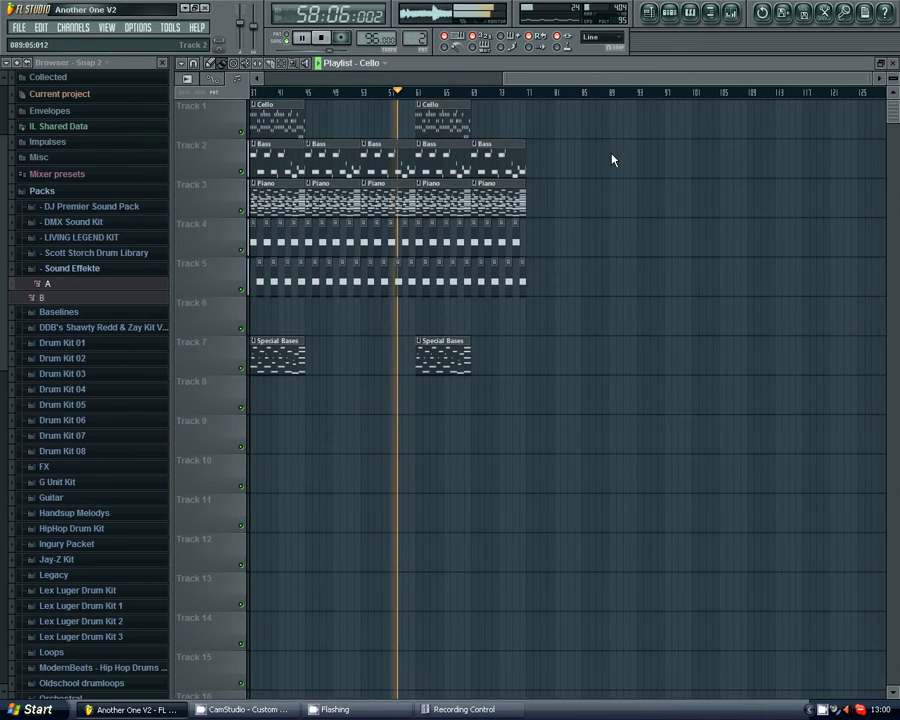
{"action": "left_click", "coordinate": [460, 358]}
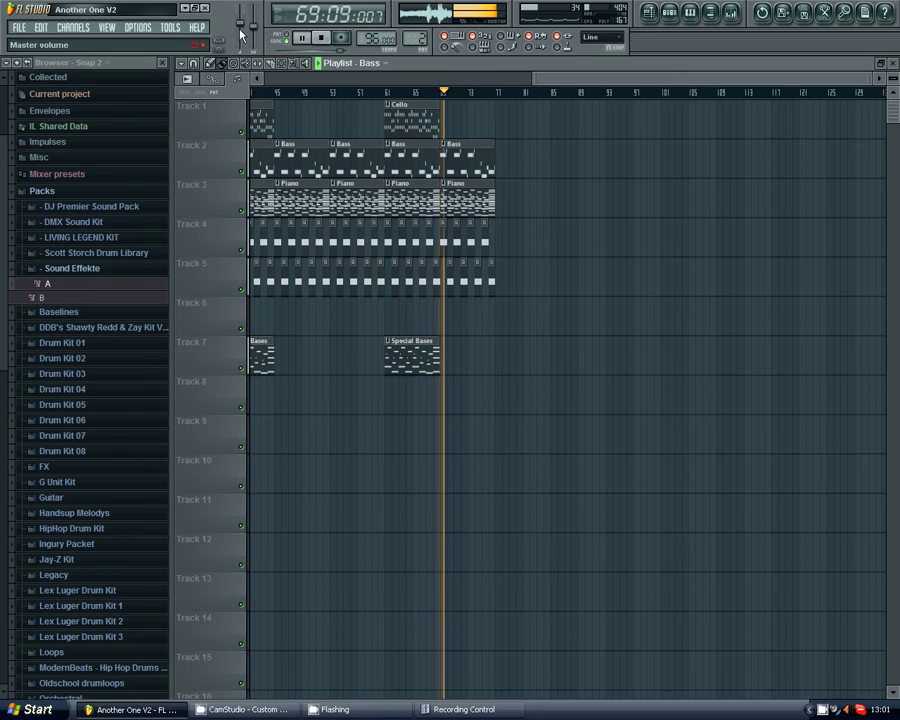
{"action": "left_click", "coordinate": [42, 286]}
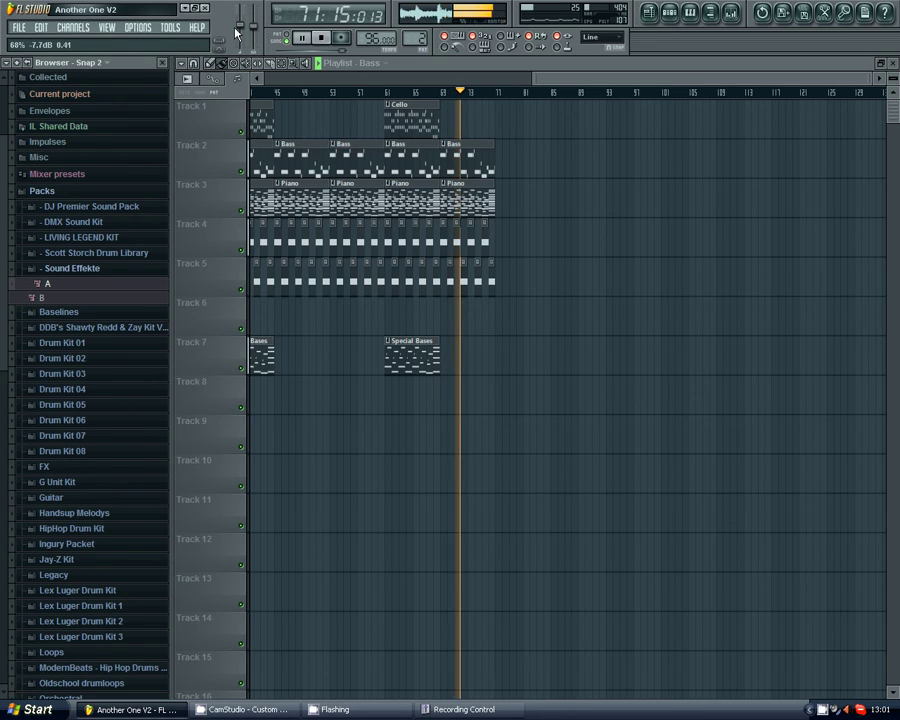
Fade out the end of the song by gradually lowering the master volume to 6%.
{"action": "scroll", "coordinate": [236, 33], "scroll_direction": "down", "scroll_amount": 5}
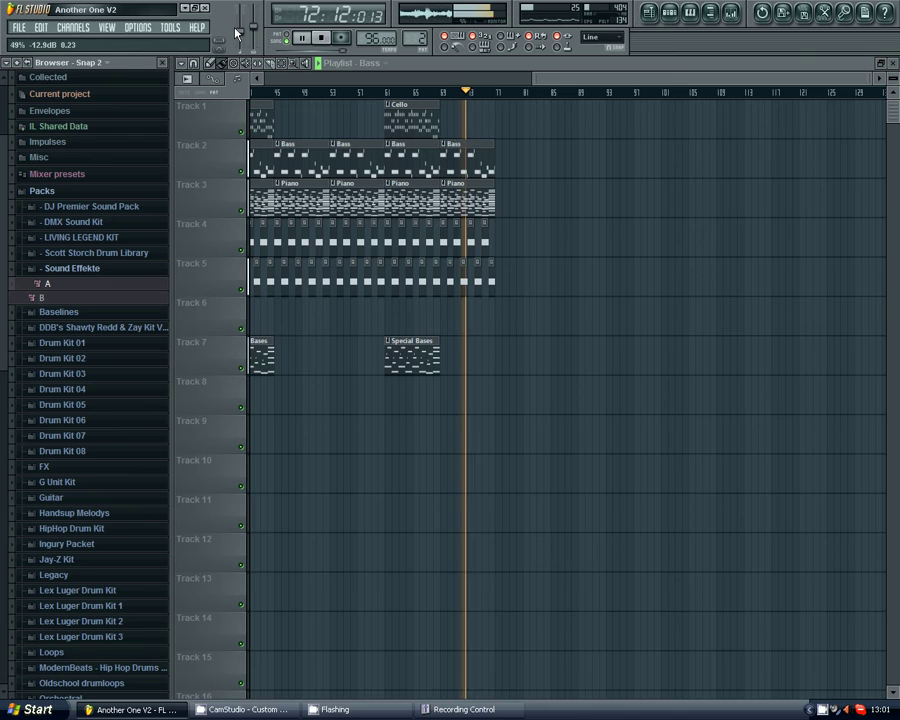
{"action": "scroll", "coordinate": [236, 33], "scroll_direction": "down", "scroll_amount": 6}
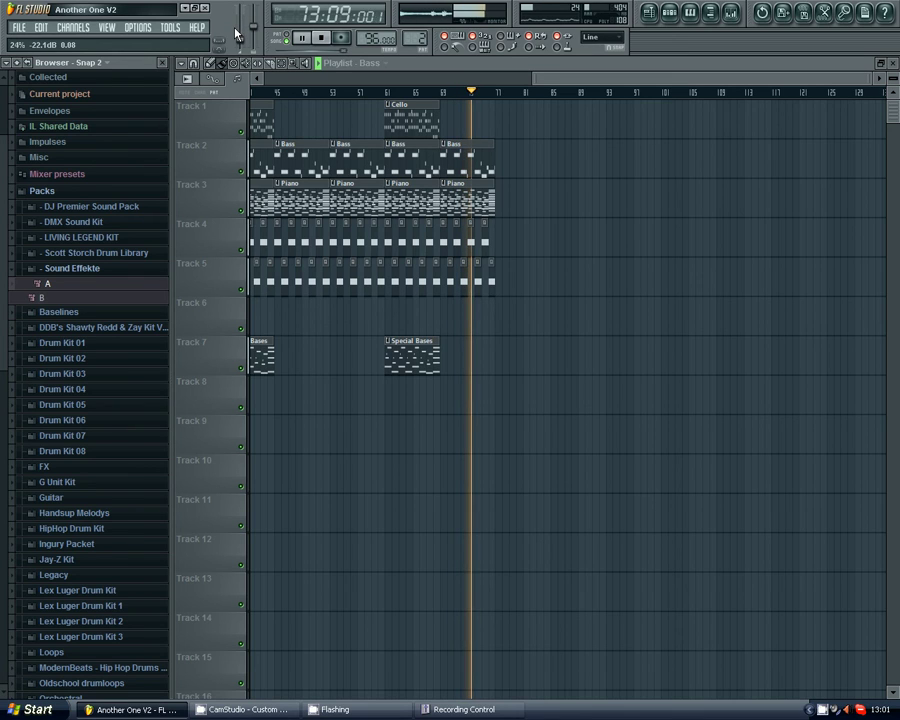
{"action": "scroll", "coordinate": [236, 33], "scroll_direction": "down", "scroll_amount": 4}
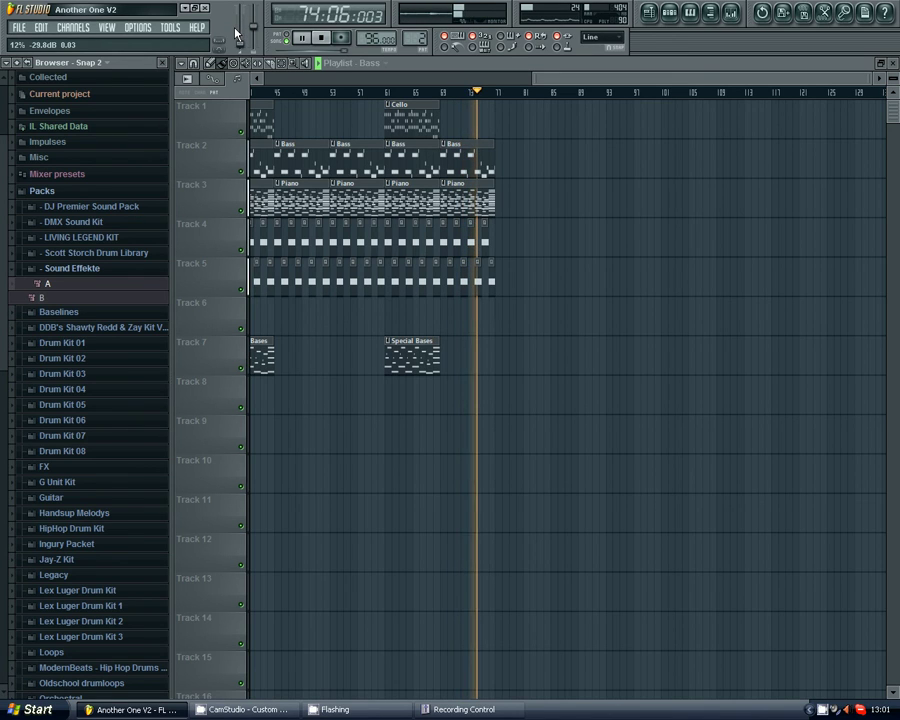
{"action": "scroll", "coordinate": [236, 33], "scroll_direction": "down", "scroll_amount": 3}
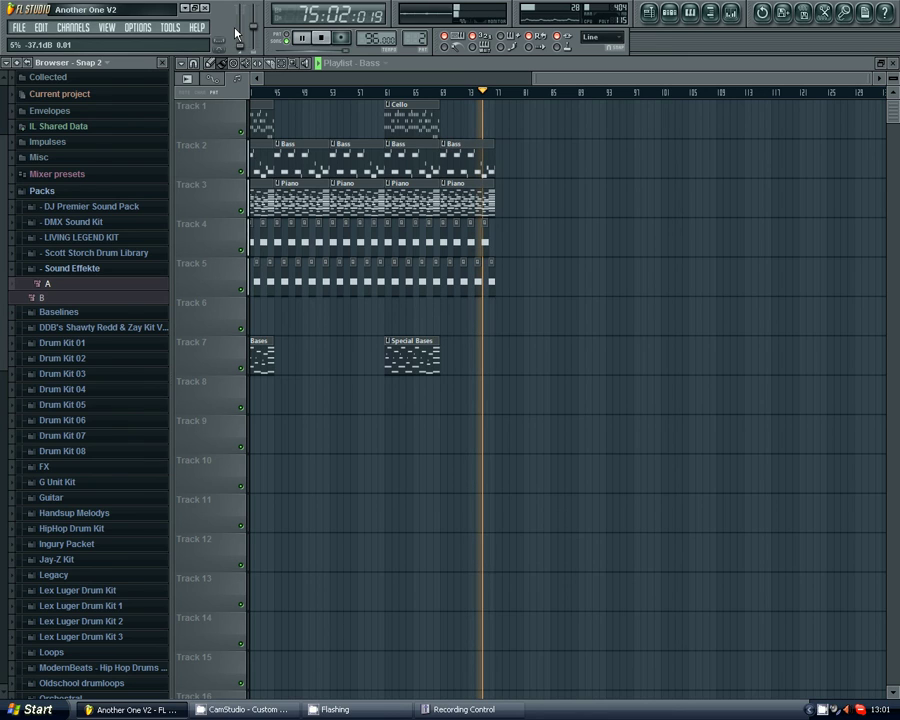
{"action": "scroll", "coordinate": [236, 33], "scroll_direction": "up", "scroll_amount": 1}
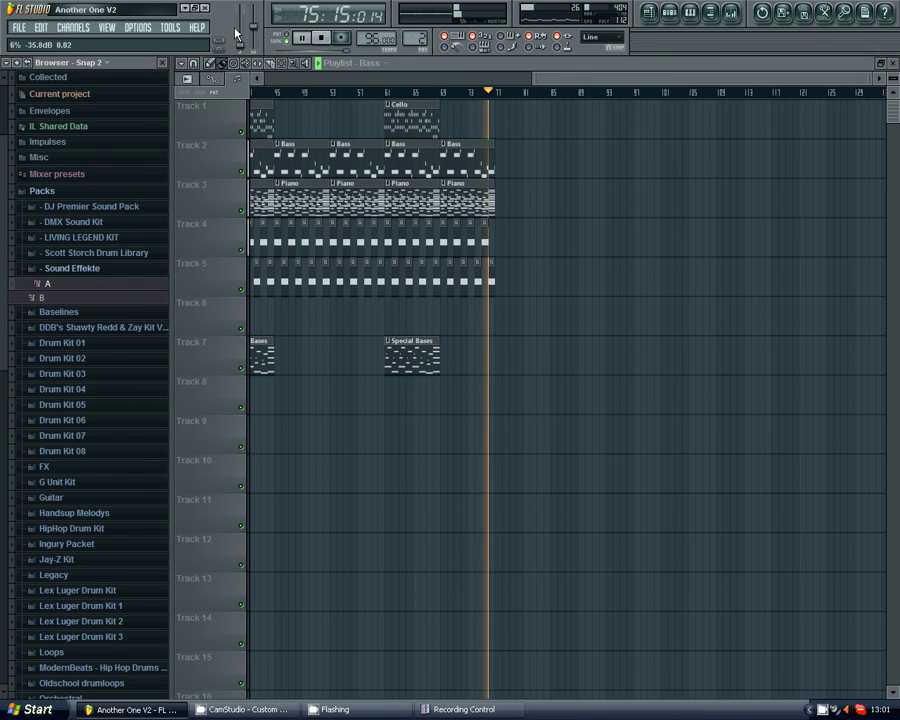